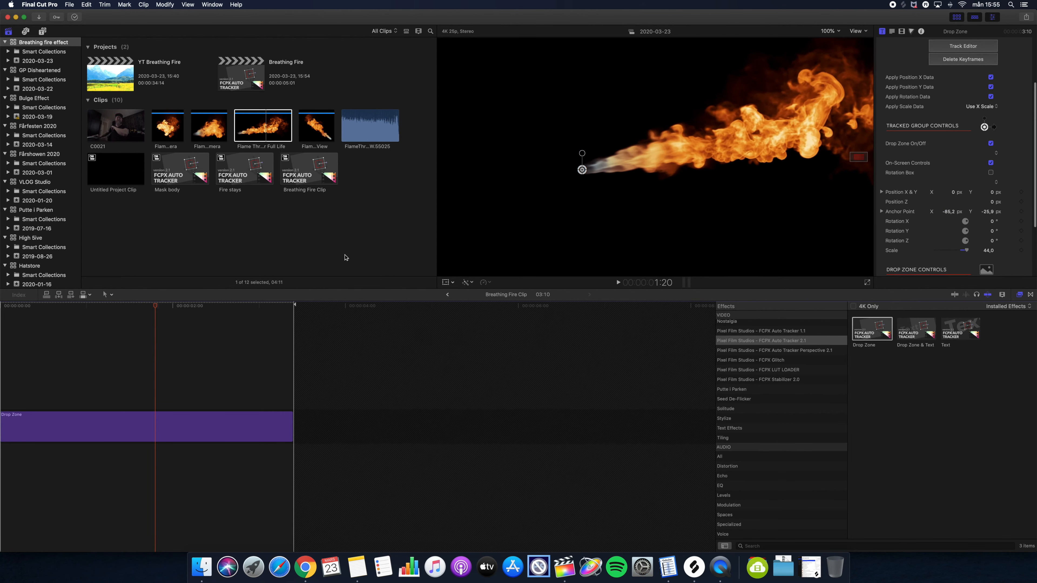
# - Leave the compound clip and play back the main Breathing Fire project timeline
pyautogui.click(448, 294)
pyautogui.click(132, 307)
pyautogui.click(91, 311)
pyautogui.press('space')
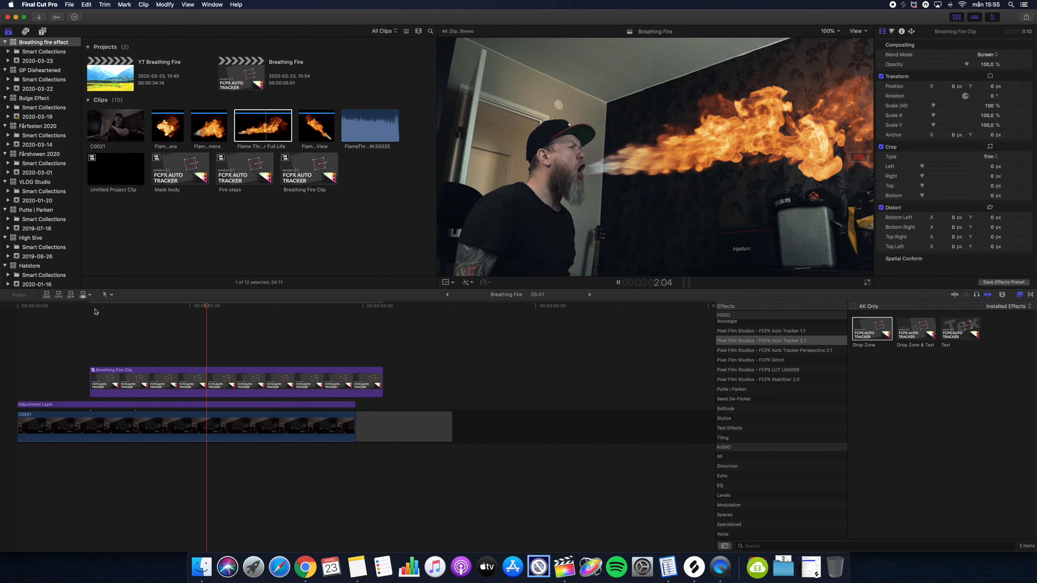
pyautogui.press('space')
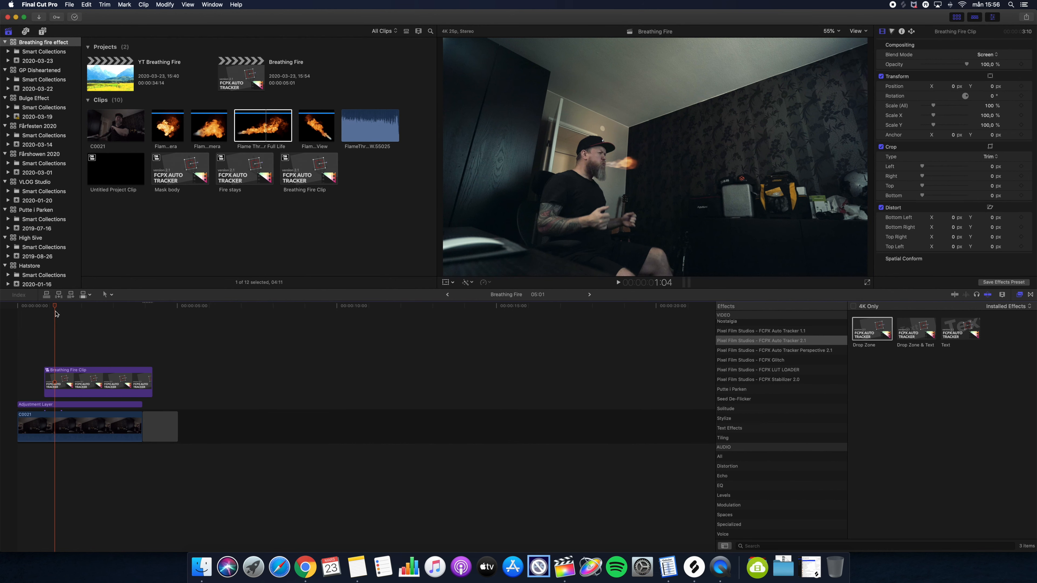
pyautogui.press('space')
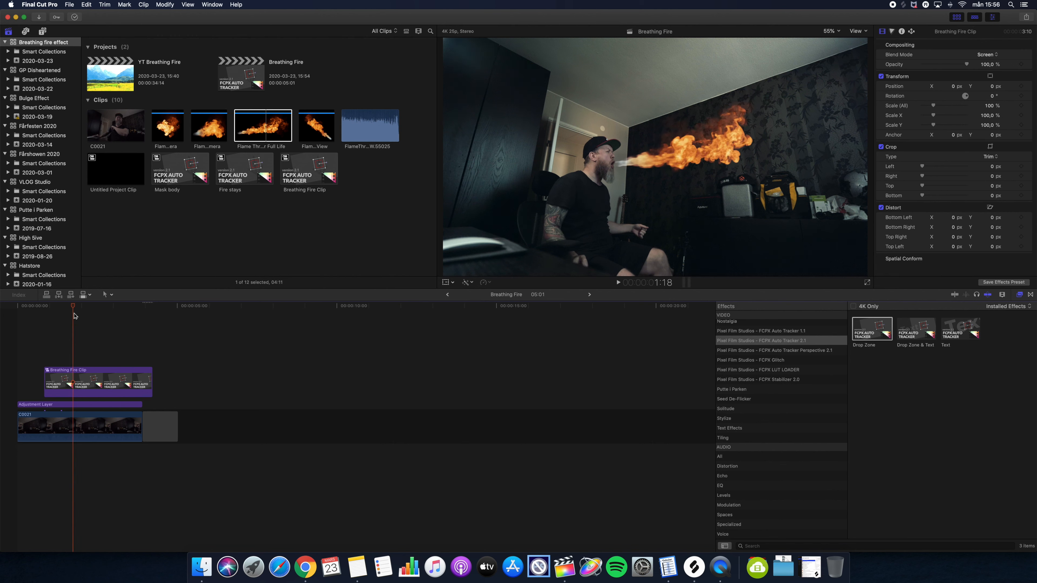
# - Blade the camera clip at the start of the fire-breathing section
pyautogui.moveTo(80, 314); pyautogui.dragTo(49, 326)
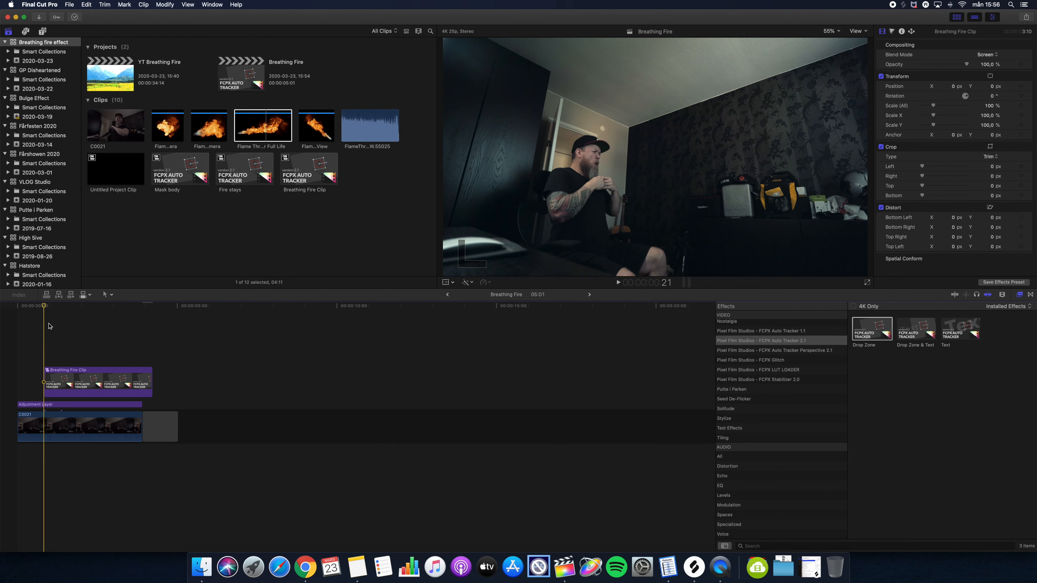
pyautogui.press('b')
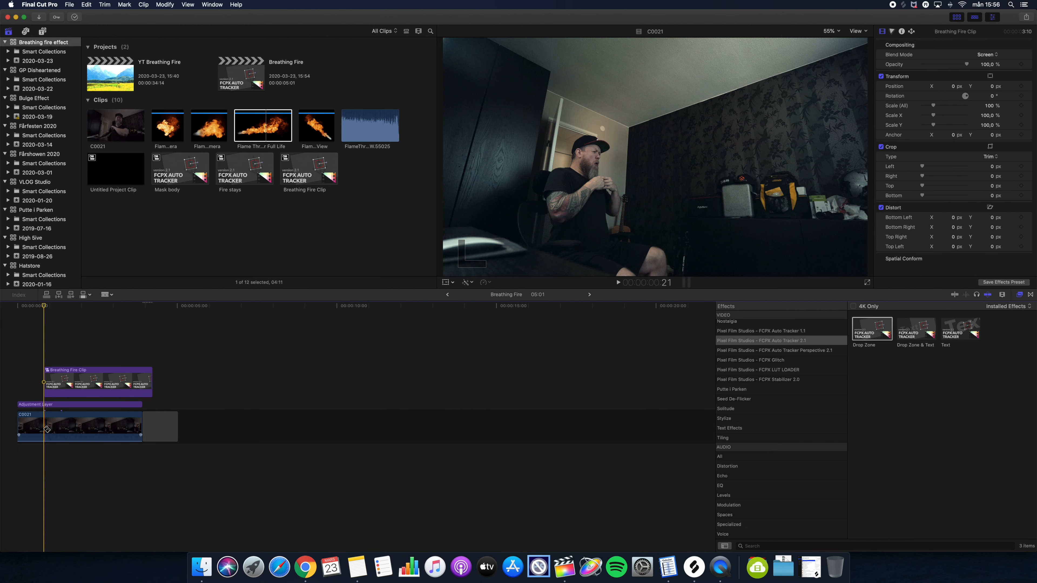
pyautogui.click(44, 429)
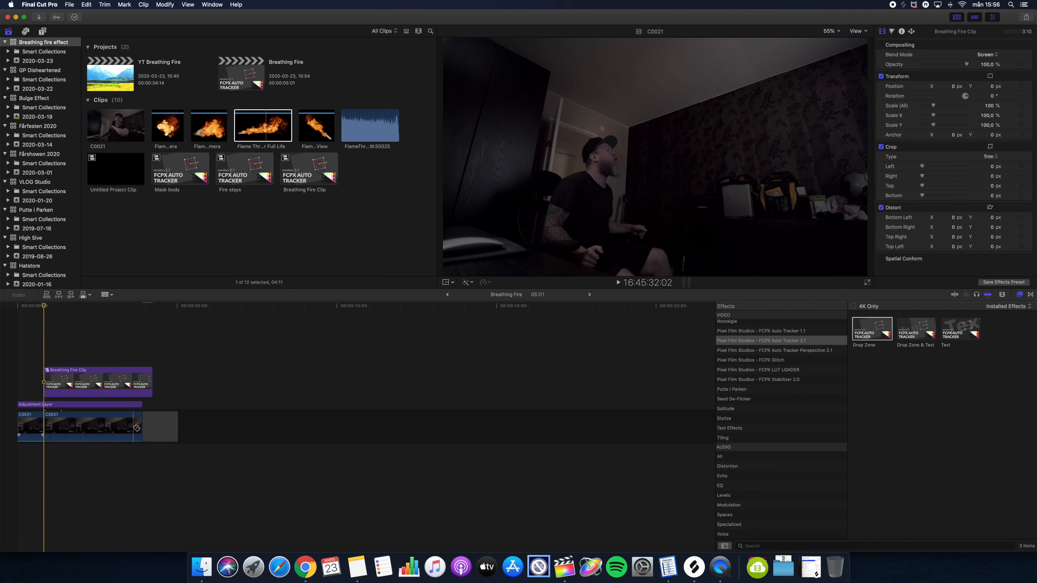
# - Duplicate the cut camera clip segment onto a connected layer above the main storyline
pyautogui.press('a')
pyautogui.click(94, 427)
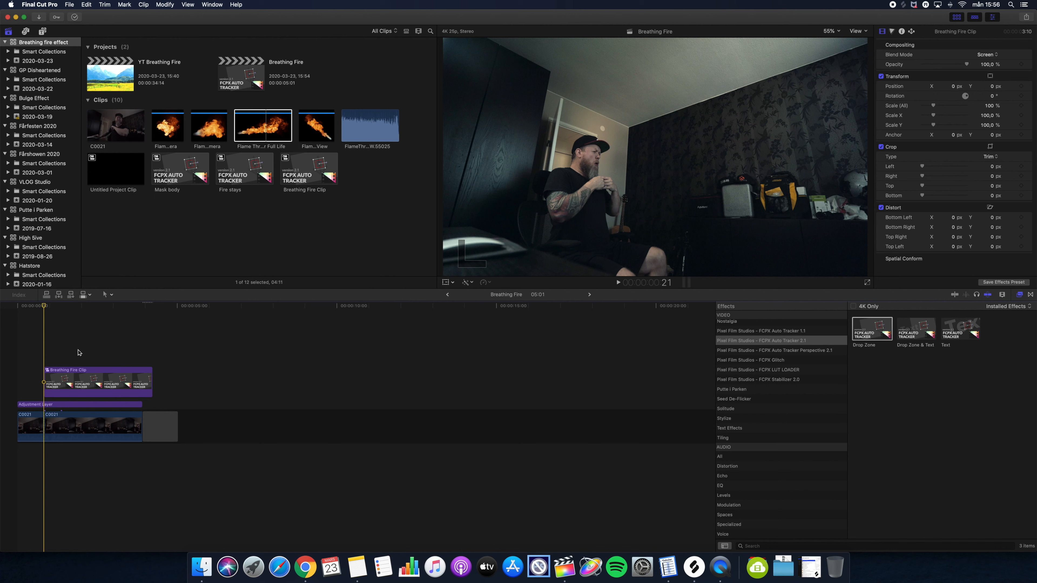
pyautogui.moveTo(64, 420); pyautogui.dragTo(64, 387)
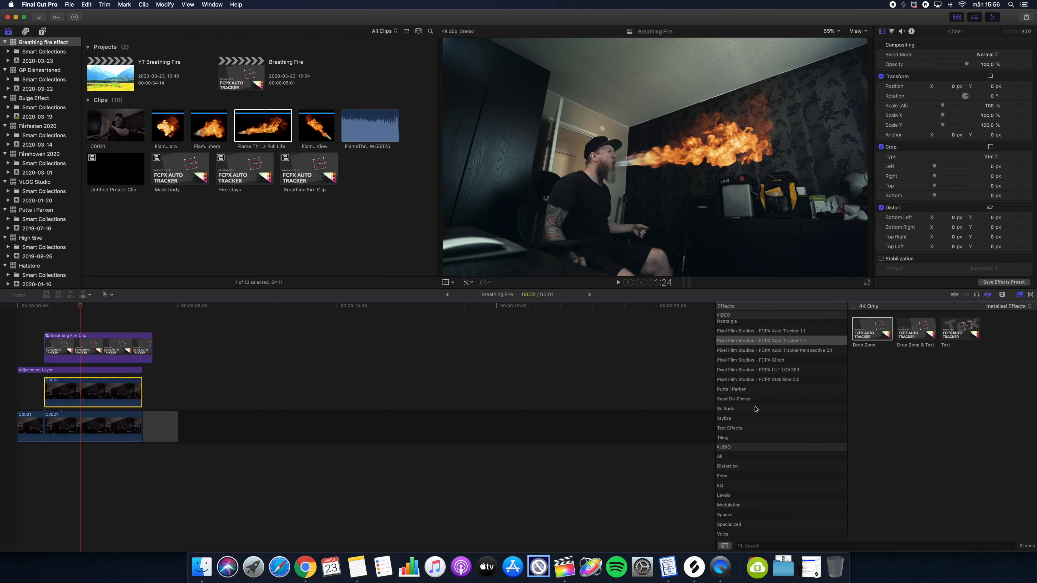
# - Apply the Draw Mask effect from the Masks category to the duplicated clip and start outlining the beard
pyautogui.scroll(5, 754, 409)
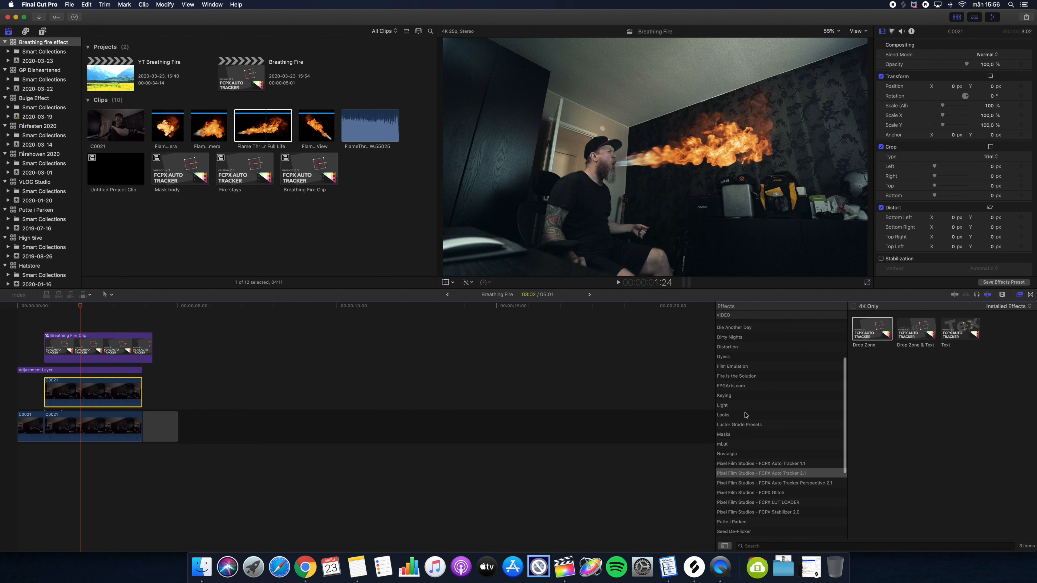
pyautogui.click(737, 436)
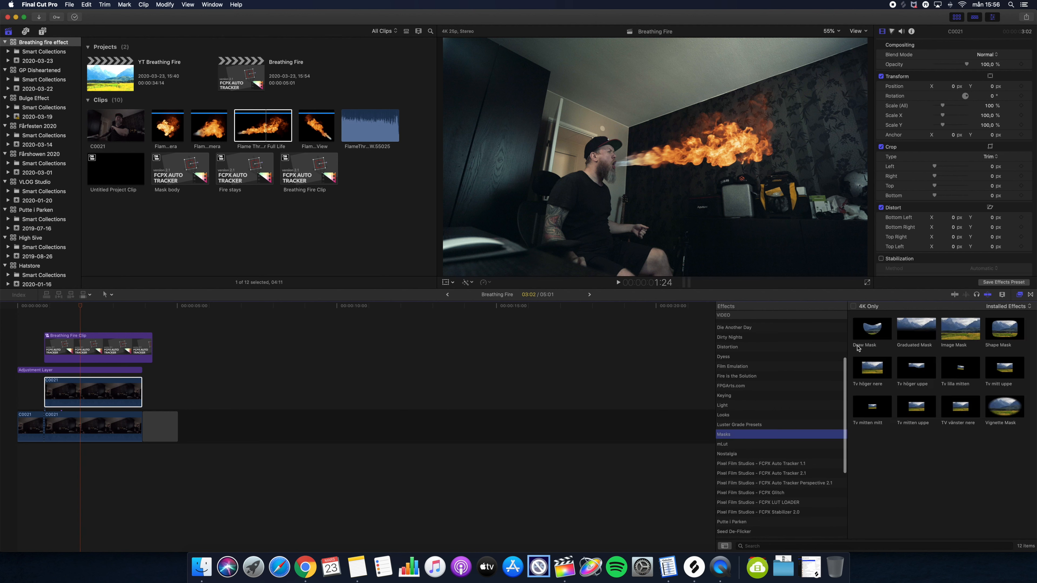
pyautogui.moveTo(873, 331)
pyautogui.mouseDown()
pyautogui.moveTo(167, 354)
pyautogui.moveTo(96, 391)
pyautogui.mouseUp()
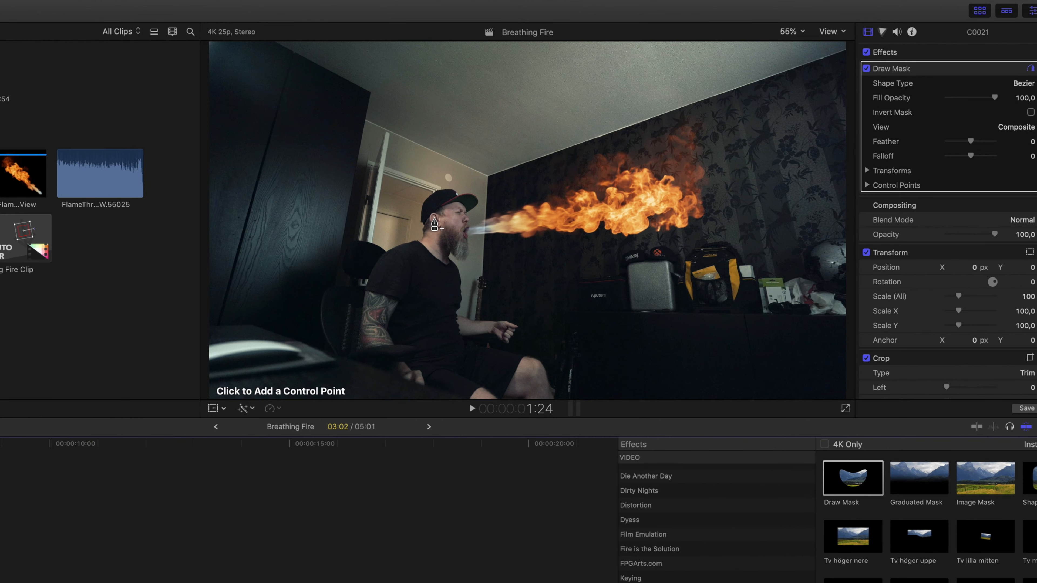
pyautogui.click(593, 156)
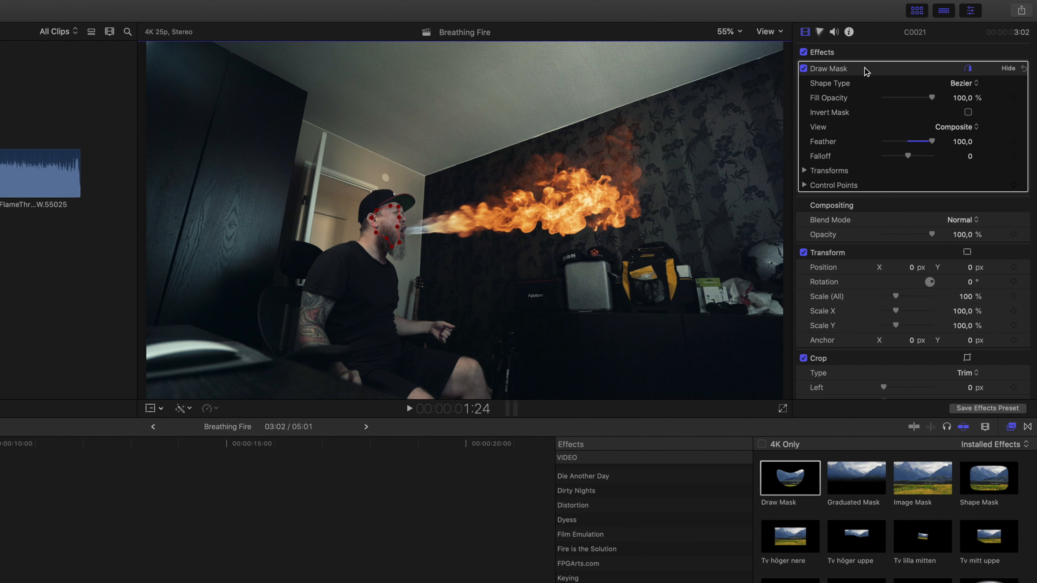
# - Grade the masked area with Color Board: highlights exposure 49%, highlights color 37° at 37%
pyautogui.press('super+6')
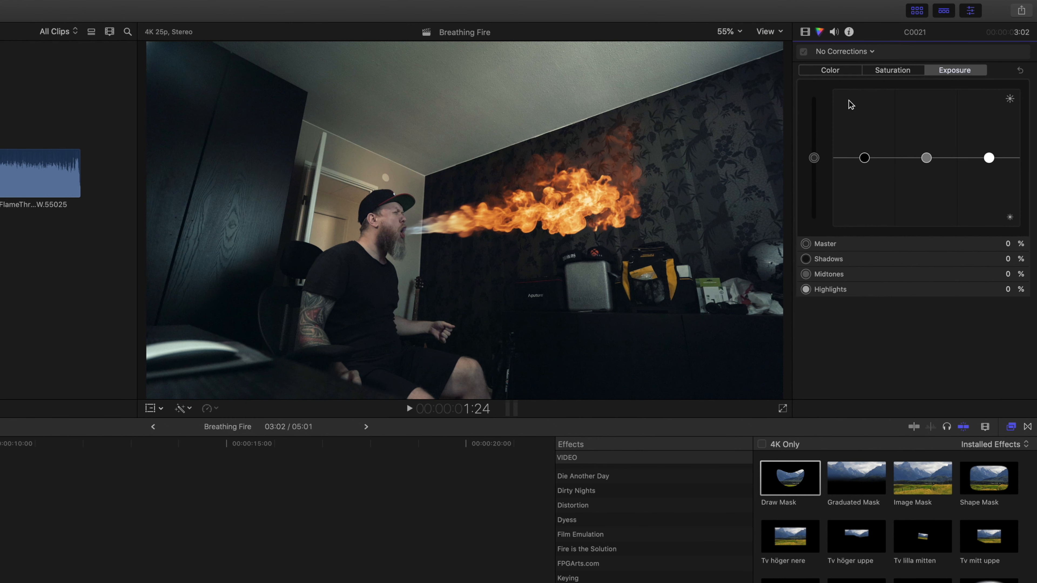
pyautogui.moveTo(989, 157); pyautogui.dragTo(988, 131)
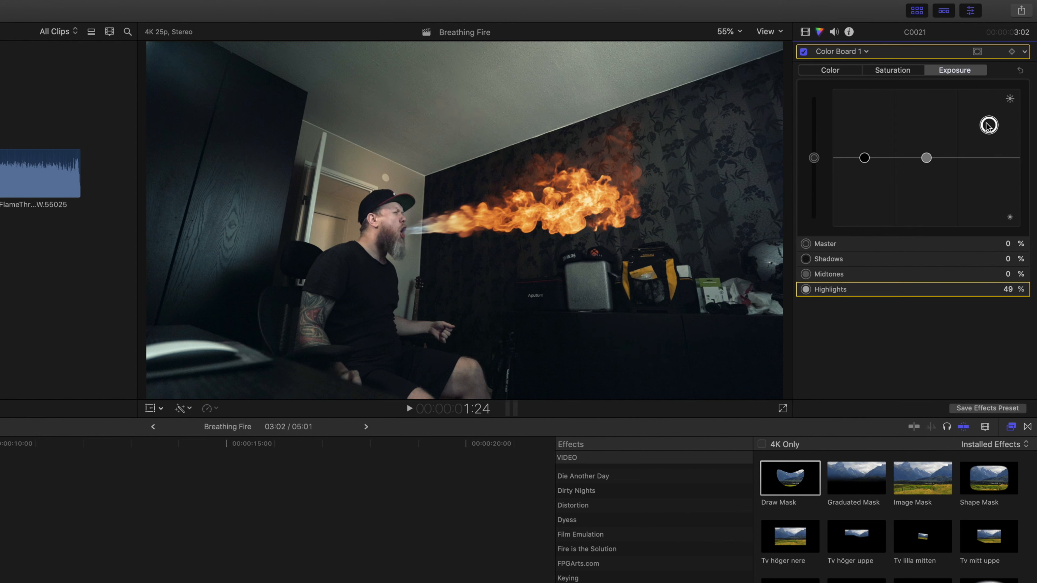
pyautogui.press('ctrl+super+c')
pyautogui.moveTo(955, 158); pyautogui.dragTo(826, 143)
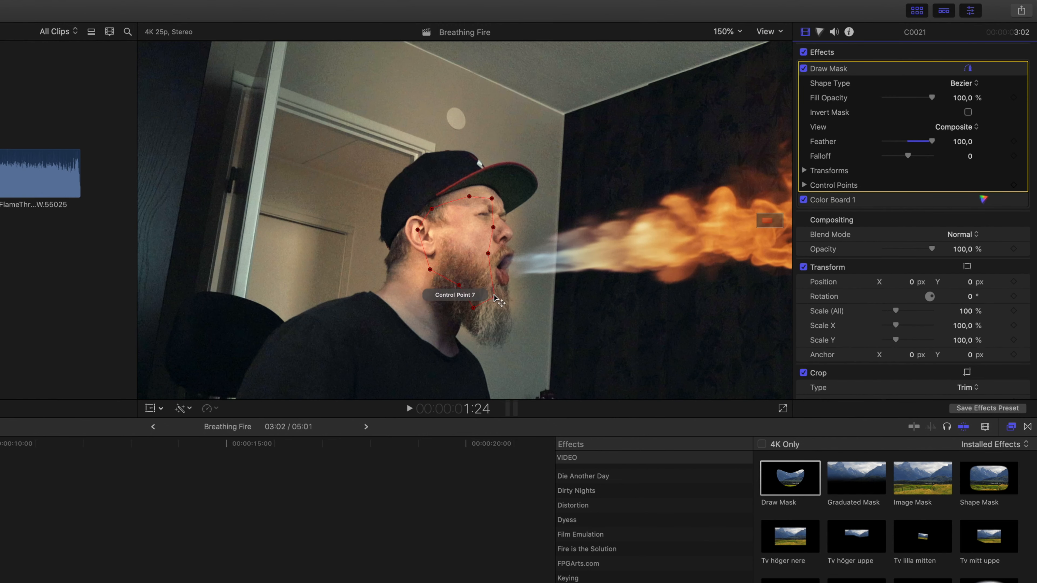
# - Refine the beard mask by repositioning its control points around the jaw and beard
pyautogui.click(473, 309)
pyautogui.moveTo(474, 308); pyautogui.dragTo(486, 313)
pyautogui.moveTo(488, 253); pyautogui.dragTo(483, 251)
pyautogui.moveTo(486, 295); pyautogui.dragTo(481, 279)
pyautogui.moveTo(491, 199); pyautogui.dragTo(493, 196)
pyautogui.moveTo(469, 197); pyautogui.dragTo(427, 228)
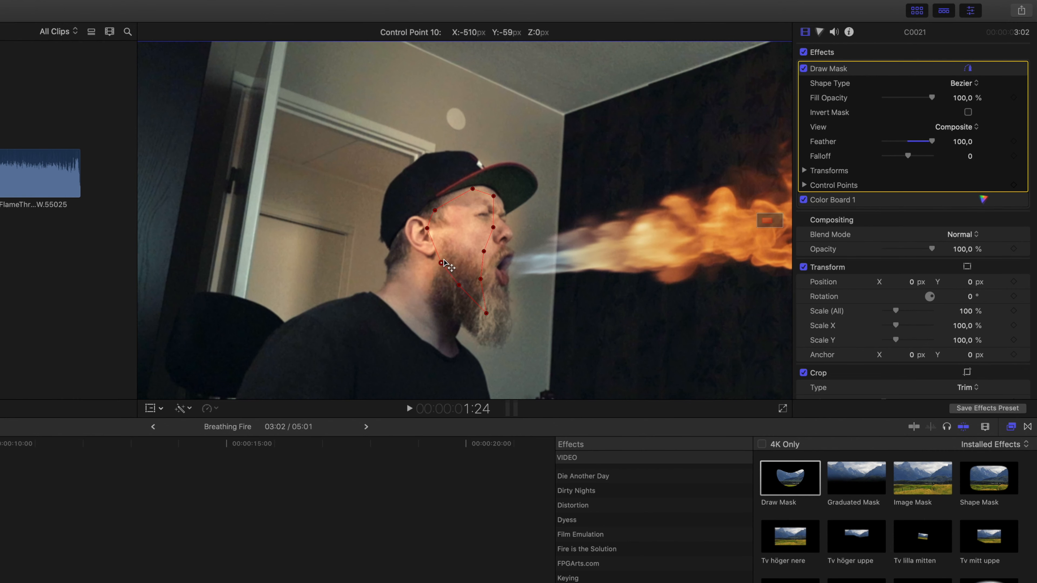
pyautogui.moveTo(430, 269); pyautogui.dragTo(446, 261)
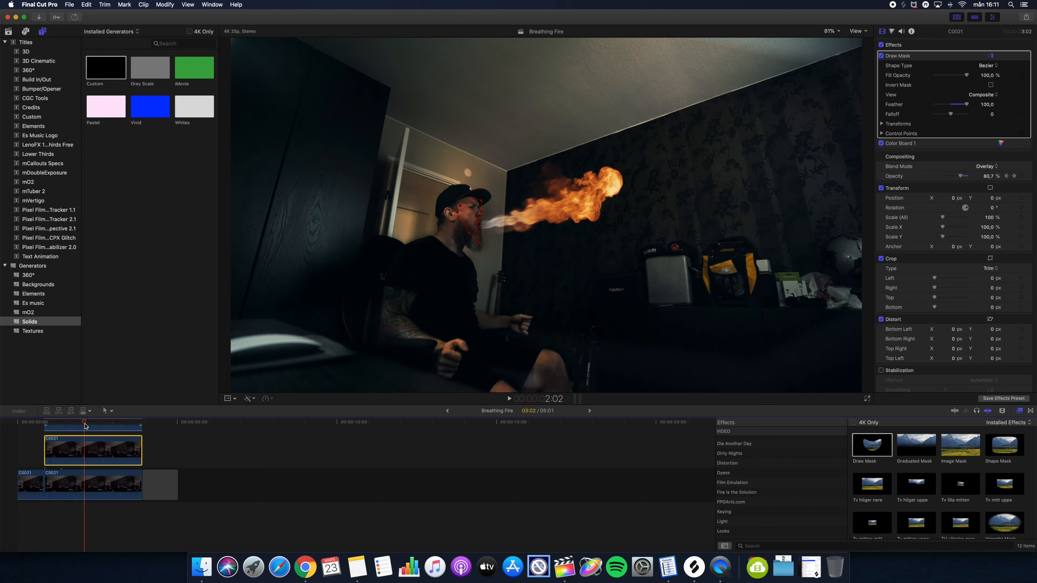
# - Enlarge the body mask by moving its control points out toward the frame edges
pyautogui.moveTo(74, 424)
pyautogui.mouseDown()
pyautogui.moveTo(48, 424)
pyautogui.moveTo(66, 425)
pyautogui.mouseUp()
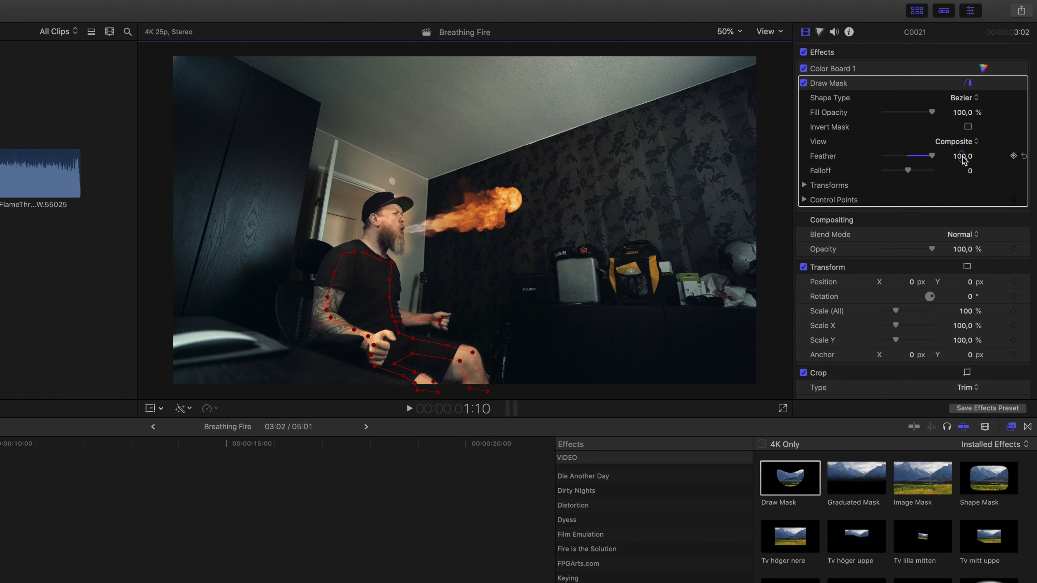
pyautogui.click(828, 82)
pyautogui.moveTo(334, 273); pyautogui.dragTo(254, 143)
pyautogui.moveTo(343, 254); pyautogui.dragTo(311, 123)
pyautogui.moveTo(355, 252)
pyautogui.mouseDown()
pyautogui.moveTo(358, 113)
pyautogui.moveTo(481, 135)
pyautogui.mouseUp()
pyautogui.moveTo(380, 260); pyautogui.dragTo(578, 156)
pyautogui.moveTo(392, 263); pyautogui.dragTo(679, 224)
pyautogui.moveTo(390, 280)
pyautogui.mouseDown()
pyautogui.moveTo(761, 261)
pyautogui.moveTo(811, 184)
pyautogui.mouseUp()
pyautogui.moveTo(680, 224); pyautogui.dragTo(719, 106)
pyautogui.moveTo(578, 155); pyautogui.dragTo(592, 72)
pyautogui.moveTo(481, 134); pyautogui.dragTo(426, 44)
pyautogui.moveTo(359, 114); pyautogui.dragTo(300, 60)
pyautogui.moveTo(311, 123); pyautogui.dragTo(155, 49)
pyautogui.moveTo(255, 142); pyautogui.dragTo(155, 311)
pyautogui.moveTo(392, 316); pyautogui.dragTo(604, 386)
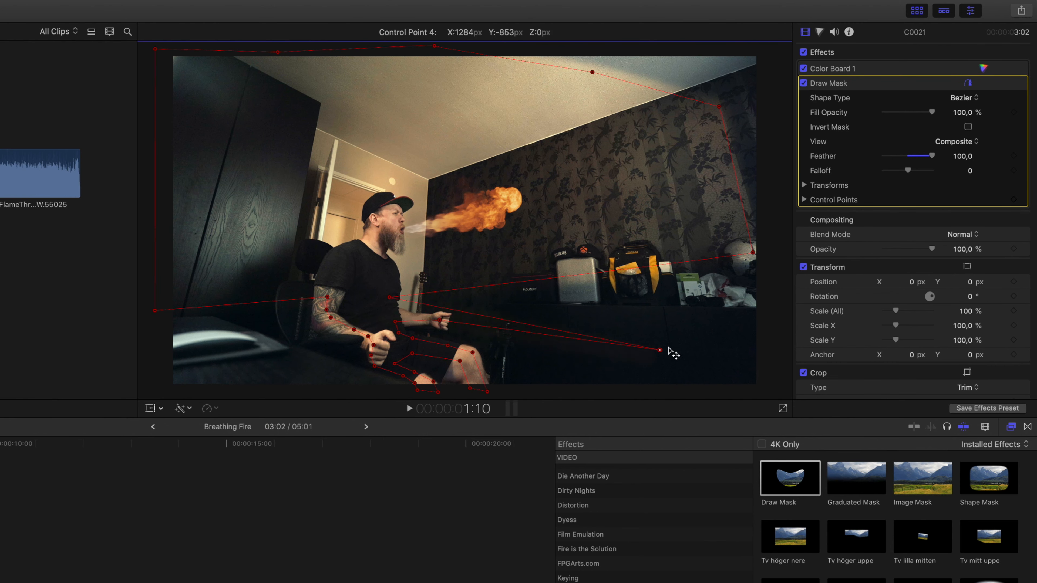
# - Undo the last point move, fine-tune the top control points, and raise the mask's feather and falloff
pyautogui.press('super+z')
pyautogui.moveTo(593, 73); pyautogui.dragTo(597, 60)
pyautogui.moveTo(719, 106); pyautogui.dragTo(728, 88)
pyautogui.moveTo(963, 157); pyautogui.dragTo(962, 62)
pyautogui.moveTo(962, 170); pyautogui.dragTo(963, 74)
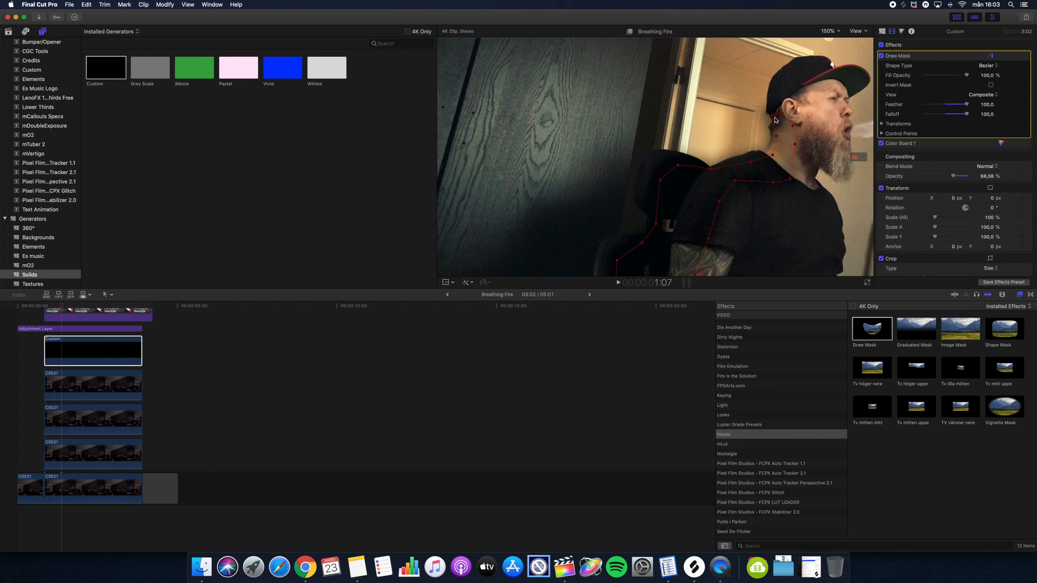
# - Adjust the solid layer's body mask points and set its blend mode to Overlay
pyautogui.moveTo(772, 116); pyautogui.dragTo(779, 118)
pyautogui.moveTo(678, 166); pyautogui.dragTo(661, 150)
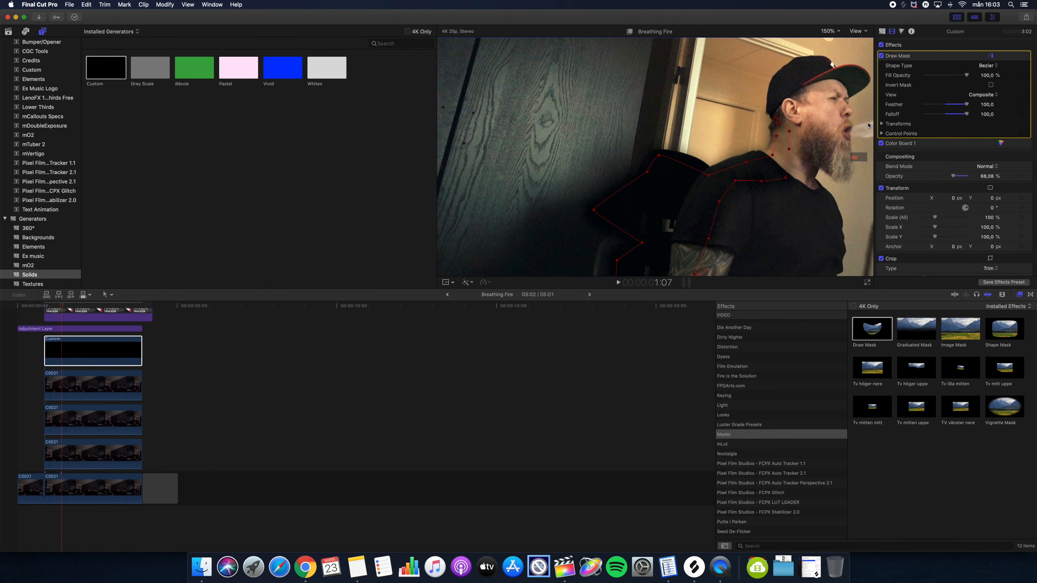
pyautogui.scroll(-5, 661, 171)
pyautogui.hotkey('shift', 'z')
pyautogui.moveTo(549, 196); pyautogui.dragTo(539, 189)
pyautogui.click(986, 166)
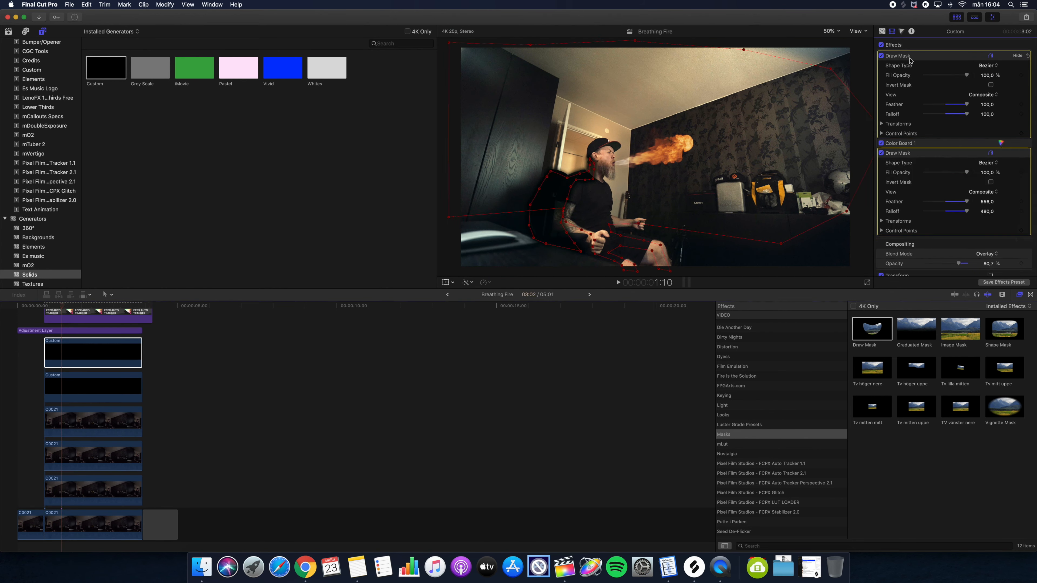
# - Delete the selected item from the draw mask and tweak the falloff
pyautogui.click(910, 58)
pyautogui.press('Delete')
pyautogui.moveTo(966, 124); pyautogui.dragTo(960, 124)
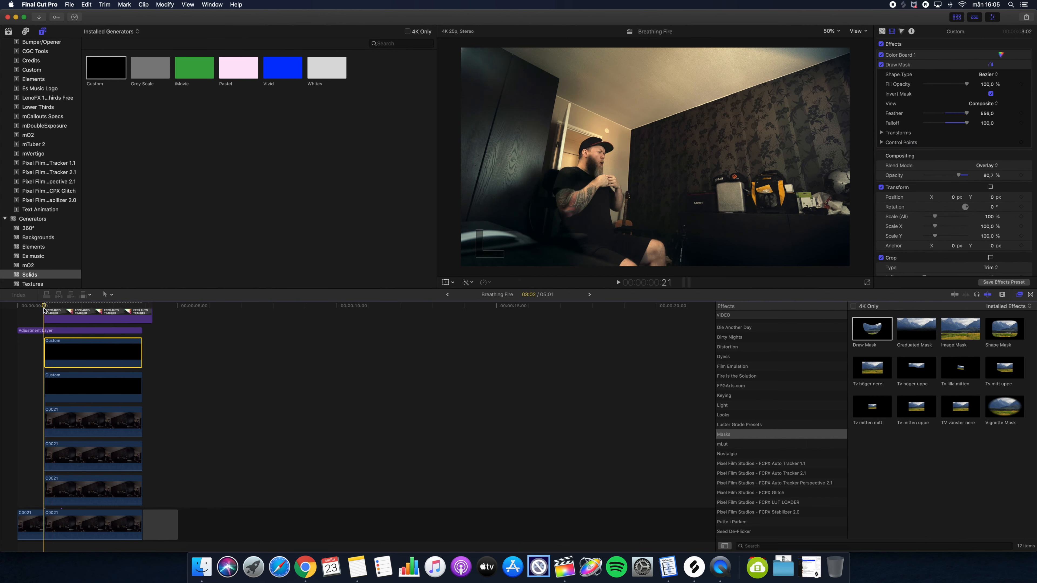
# - Select the lower solid layer and add a keyframe to its mask control points
pyautogui.click(81, 386)
pyautogui.click(1021, 134)
pyautogui.hotkey('shift', 'z')
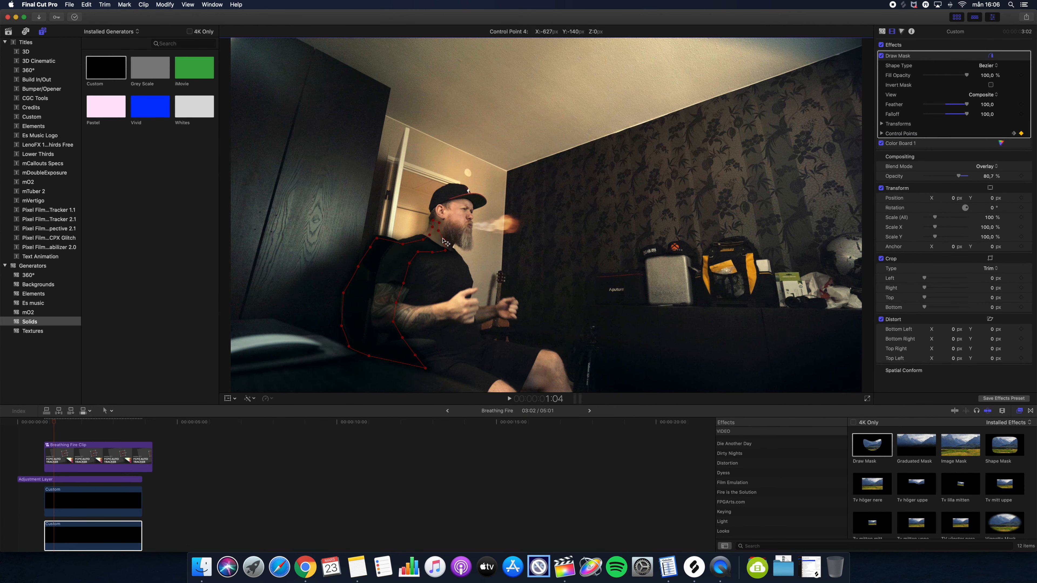
# - Move to the clip start and reposition a mask control point to animate the mask
pyautogui.click(44, 422)
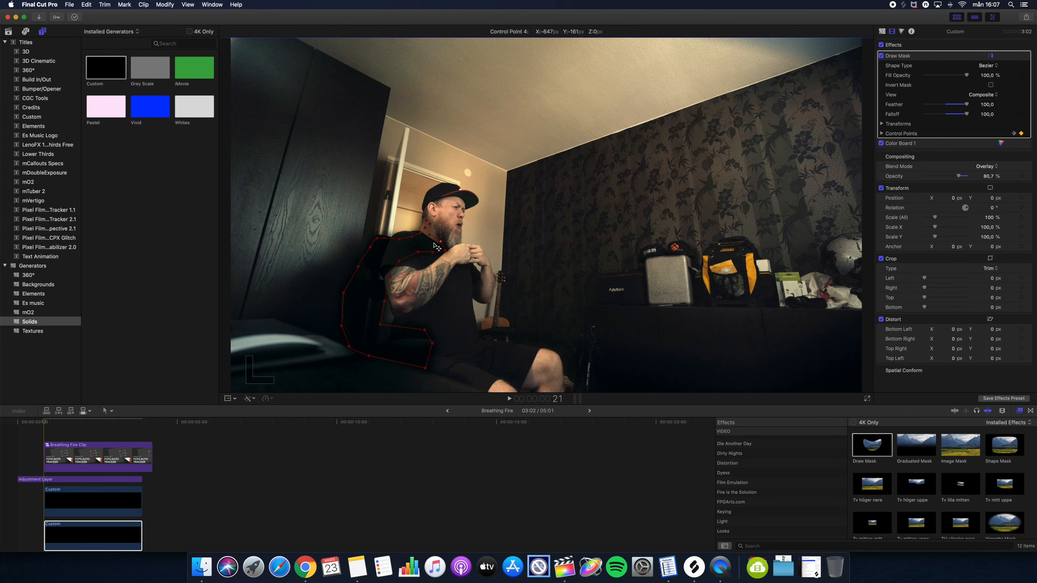
pyautogui.click(83, 423)
pyautogui.moveTo(425, 198); pyautogui.dragTo(450, 227)
pyautogui.click(72, 422)
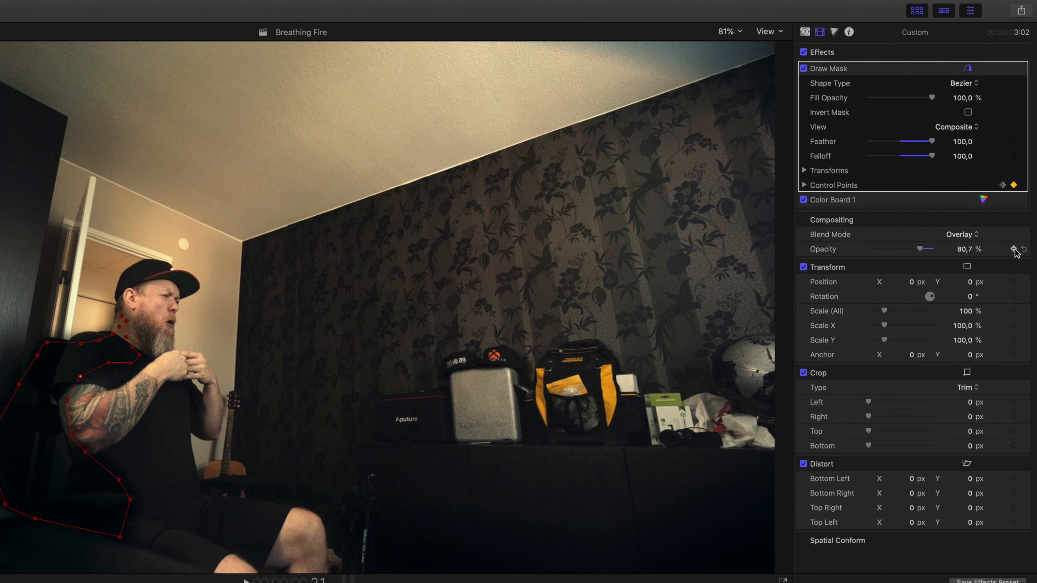
# - Step frame by frame around the fire burst and jump between the solid's opacity keyframes
pyautogui.press('Right')
pyautogui.press('Right')
pyautogui.press('Right')
pyautogui.press('Right')
pyautogui.press('Right')
pyautogui.press('Right')
pyautogui.press('Right')
pyautogui.press('Right')
pyautogui.press('Right')
pyautogui.press('Right')
pyautogui.press('Right')
pyautogui.press('Right')
pyautogui.press('Right')
pyautogui.press('Right')
pyautogui.press('Right')
pyautogui.press('Right')
pyautogui.press('Right')
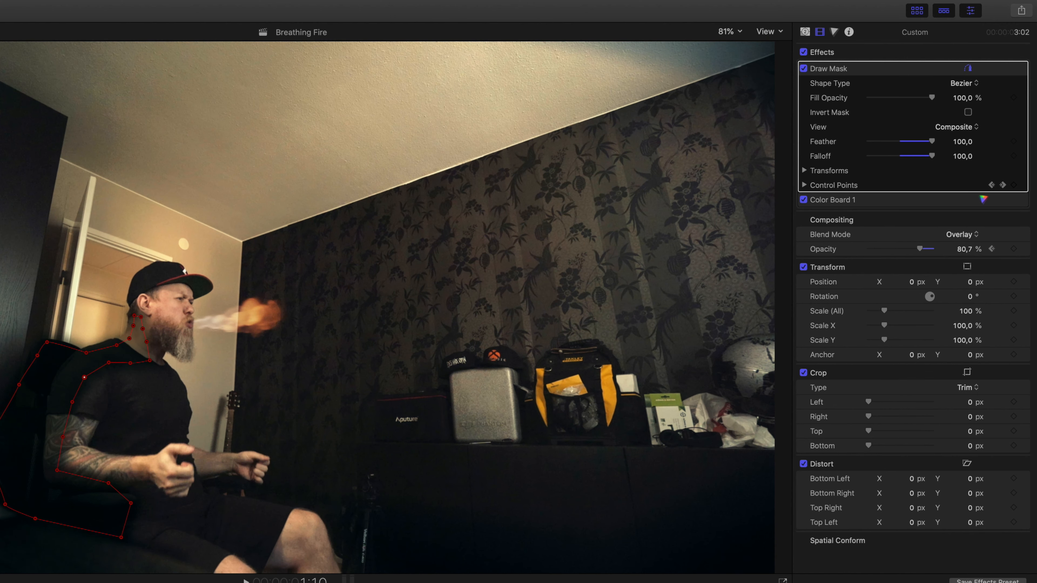
pyautogui.press('Left')
pyautogui.press('Left')
pyautogui.press('Left')
pyautogui.press('Left')
pyautogui.press('Left')
pyautogui.press('Left')
pyautogui.press('Right')
pyautogui.press('Right')
pyautogui.press('Right')
pyautogui.press('Right')
pyautogui.press('Right')
pyautogui.press('Right')
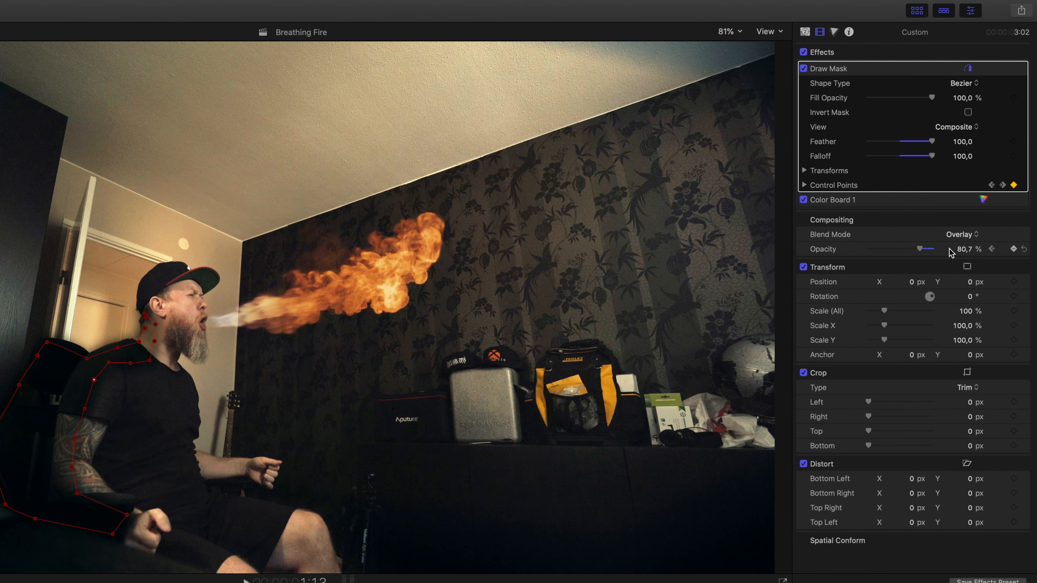
pyautogui.click(993, 249)
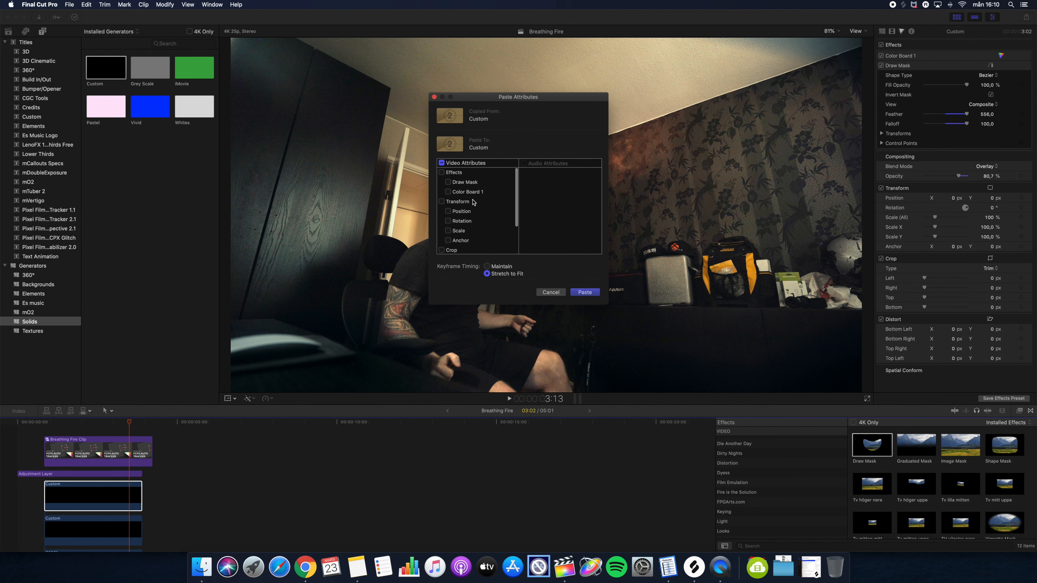
# - Paste the Compositing attributes from one solid layer onto the other
pyautogui.scroll(-3, 473, 212)
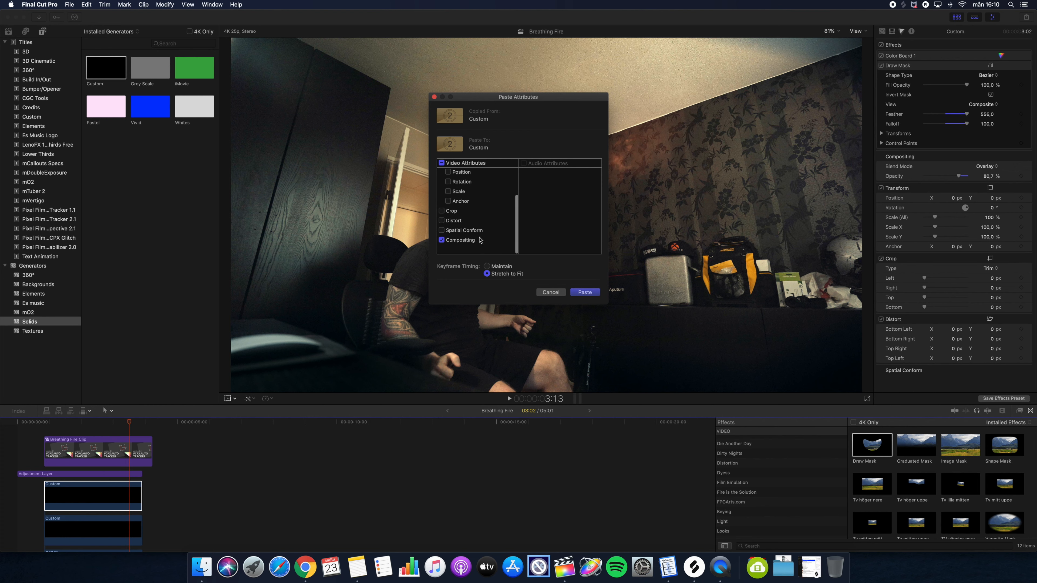
pyautogui.click(592, 293)
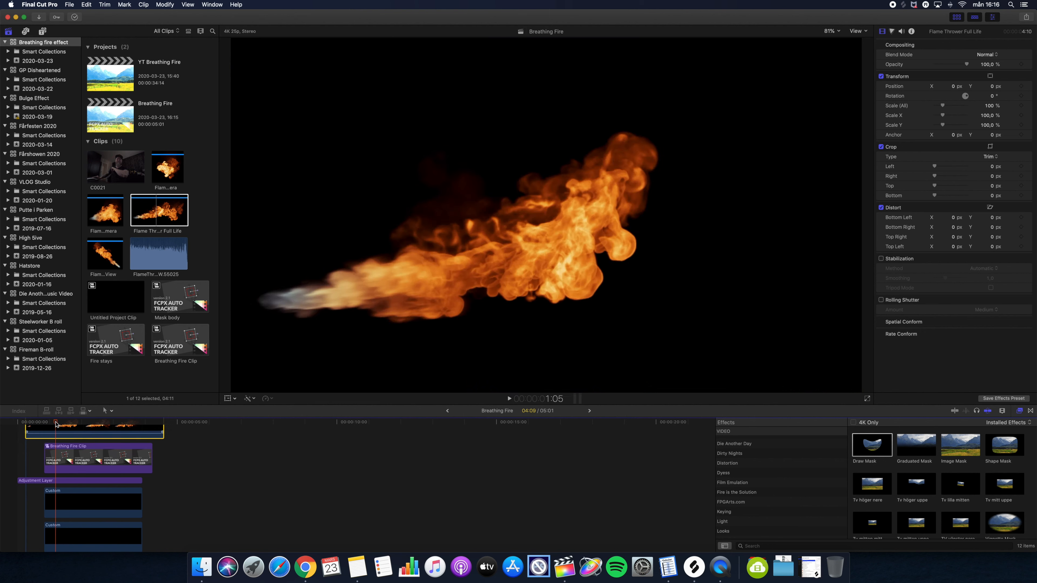
# - Blade the layered clips at the fire start and delete the section before the cut
pyautogui.moveTo(56, 424); pyautogui.dragTo(44, 425)
pyautogui.press('b')
pyautogui.click(45, 432)
pyautogui.press('a')
pyautogui.click(35, 458)
pyautogui.press('Delete')
# - Select the masked camera clip and increase its draw mask feather
pyautogui.click(61, 432)
pyautogui.moveTo(942, 106); pyautogui.dragTo(975, 98)
pyautogui.click(988, 54)
pyautogui.click(988, 125)
pyautogui.moveTo(967, 64); pyautogui.dragTo(943, 65)
# - Paste the Color Board 1, Draw Mask and Compositing attributes from the camera clip onto the Flame Thrower Full Life clip
pyautogui.press('super+shift+v')
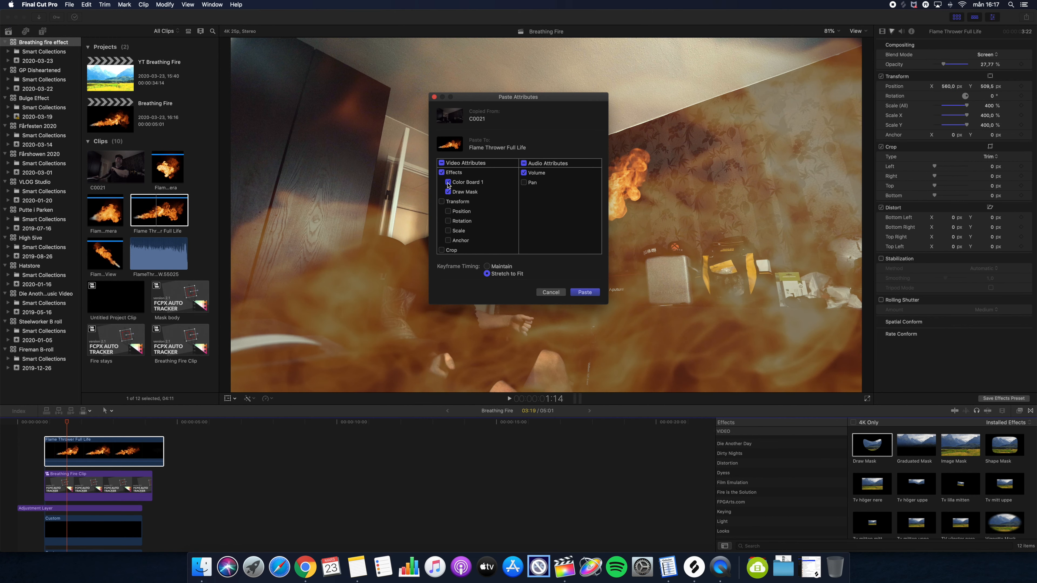
pyautogui.scroll(-3, 467, 192)
pyautogui.click(442, 240)
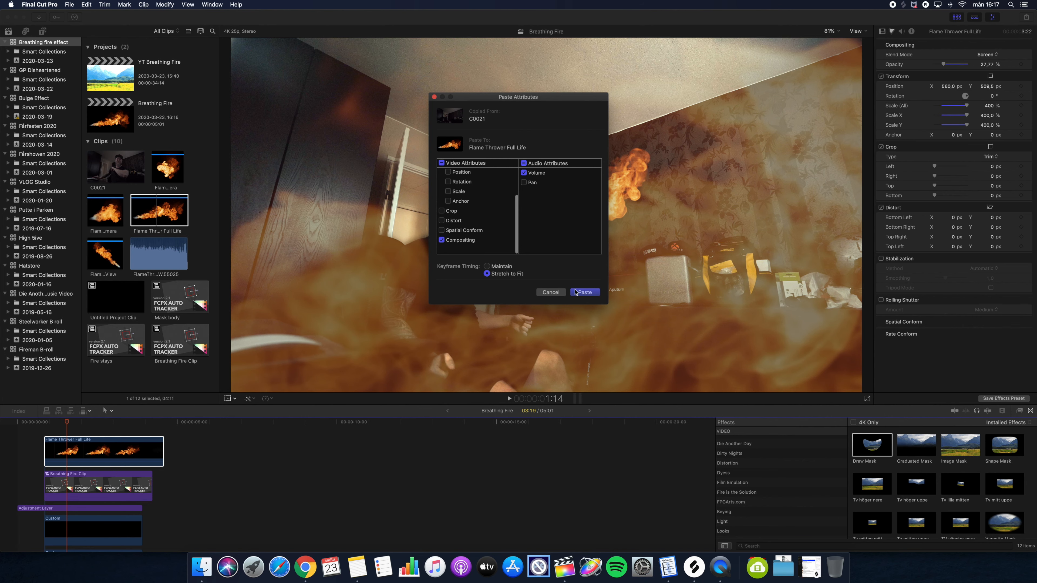
pyautogui.click(585, 291)
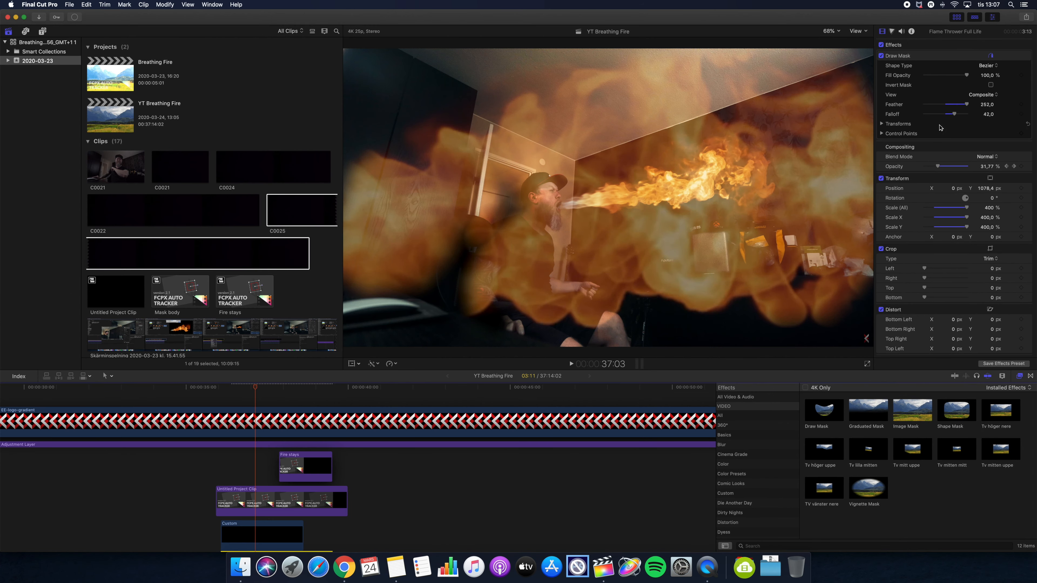
# - Set the flame clip's blend mode to Soft Light
pyautogui.click(988, 157)
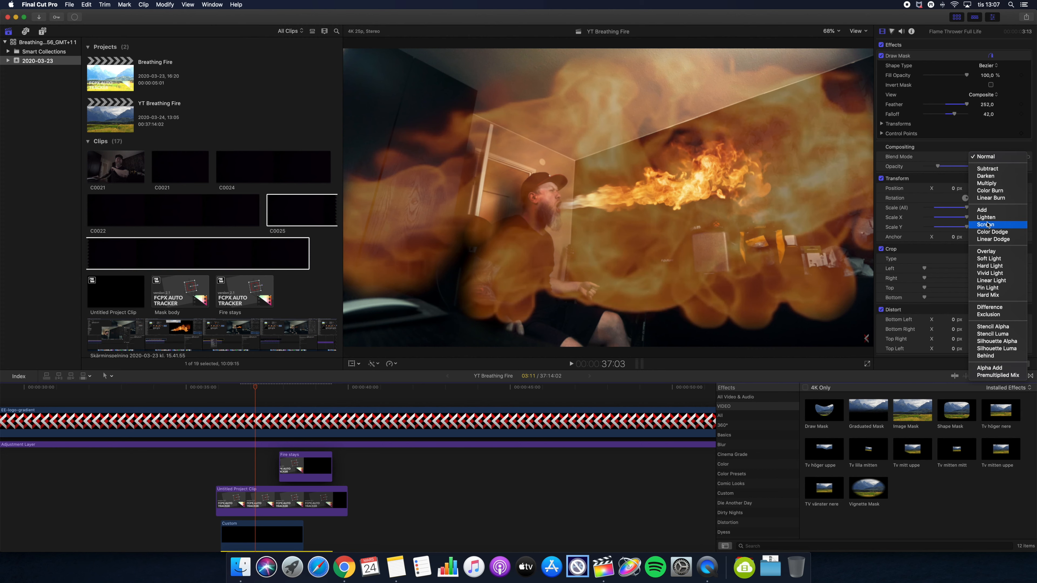
pyautogui.click(986, 260)
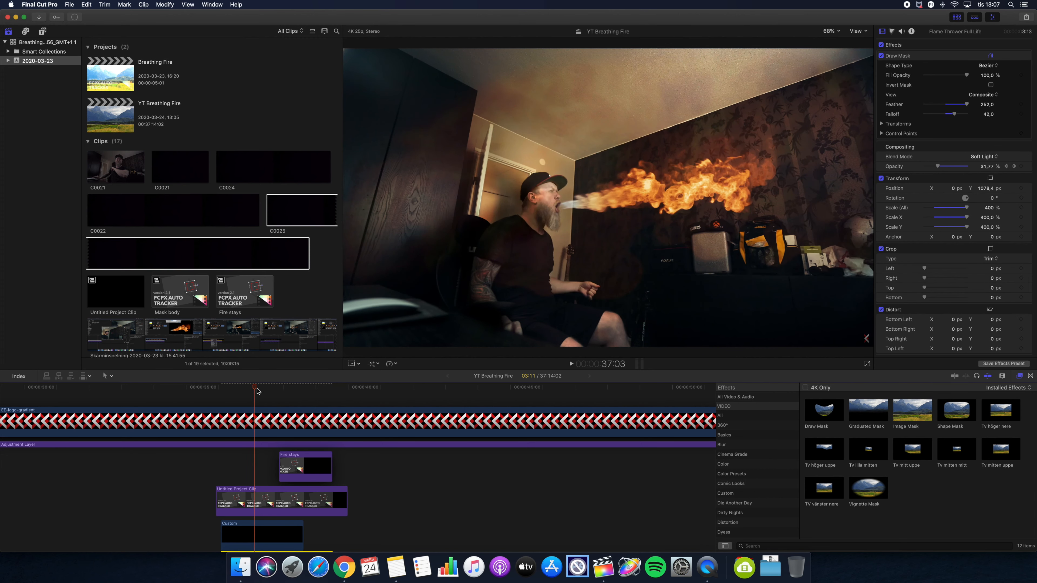
# - Add a Gaussian blur effect to the Flame Thrower Full Life clip
pyautogui.moveTo(912, 409); pyautogui.dragTo(910, 171)
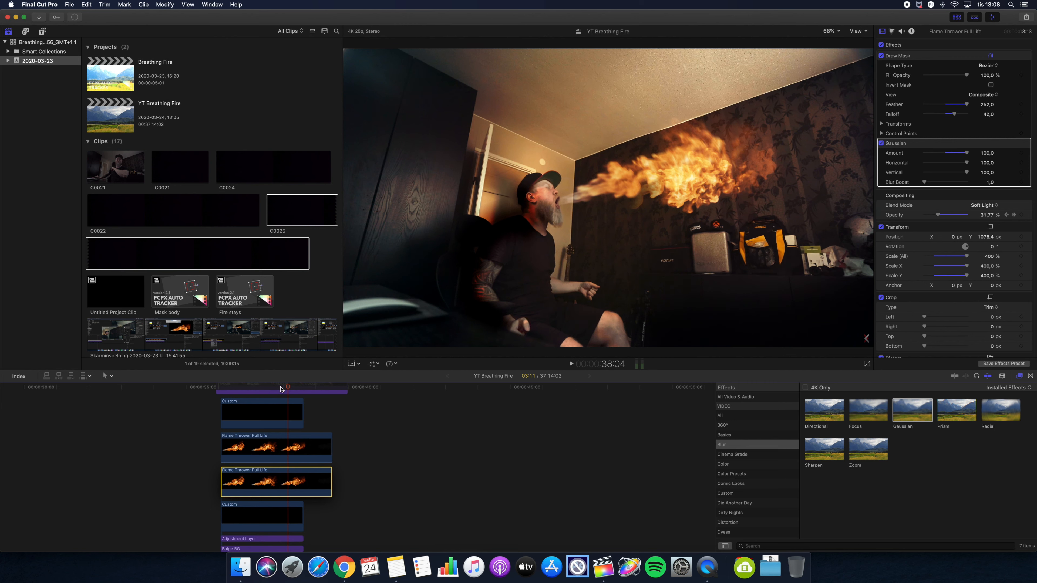
pyautogui.moveTo(288, 389); pyautogui.dragTo(272, 389)
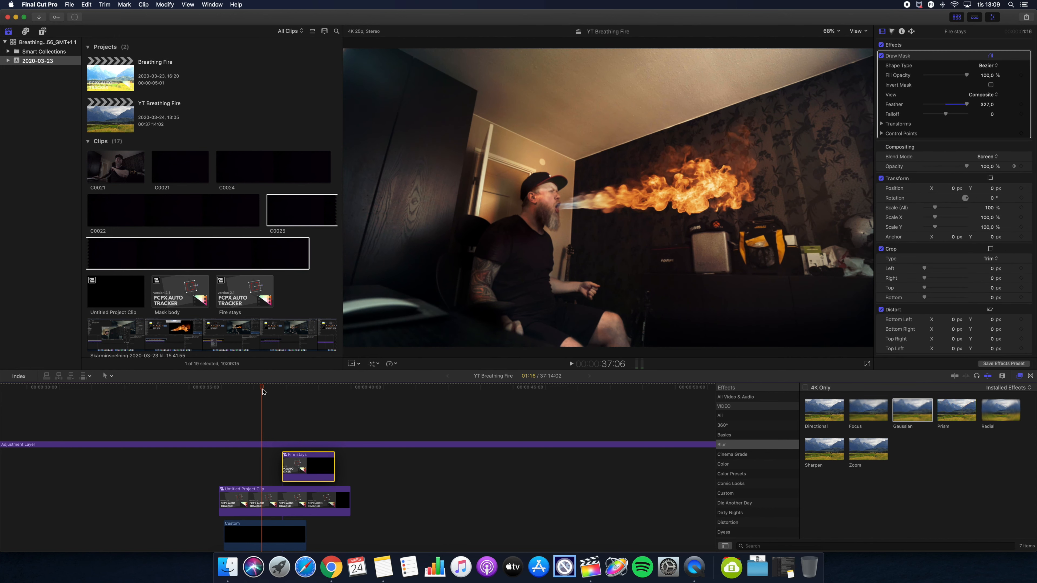
pyautogui.click(300, 398)
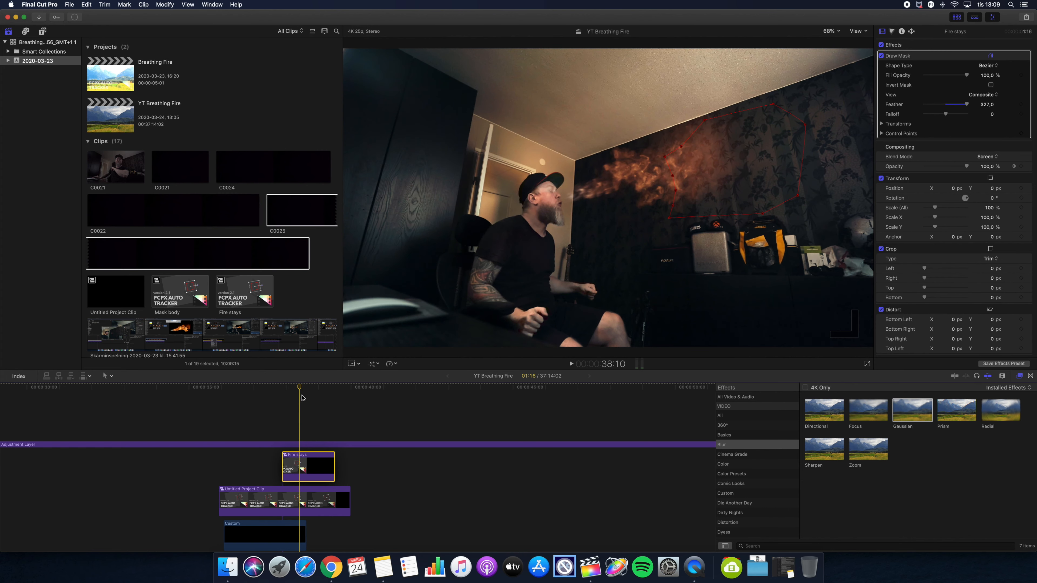
pyautogui.click(296, 398)
pyautogui.moveTo(294, 398)
pyautogui.mouseDown()
pyautogui.moveTo(282, 399)
pyautogui.moveTo(291, 398)
pyautogui.mouseUp()
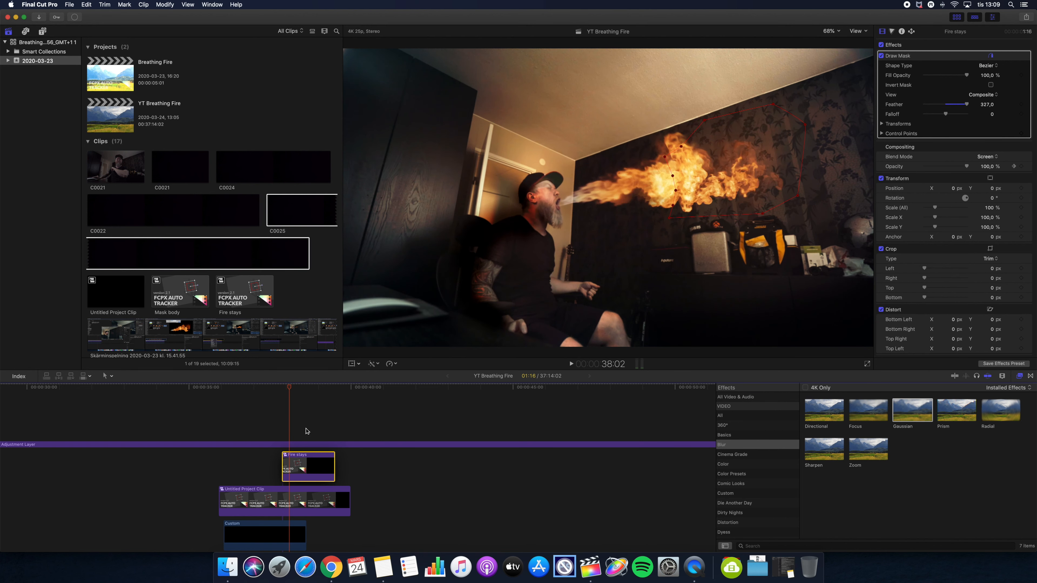
# - Open the Fire stays compound clip and launch the Auto-Tracker Track Editor for its drop zone
pyautogui.doubleClick(301, 465)
pyautogui.click(882, 32)
pyautogui.click(963, 119)
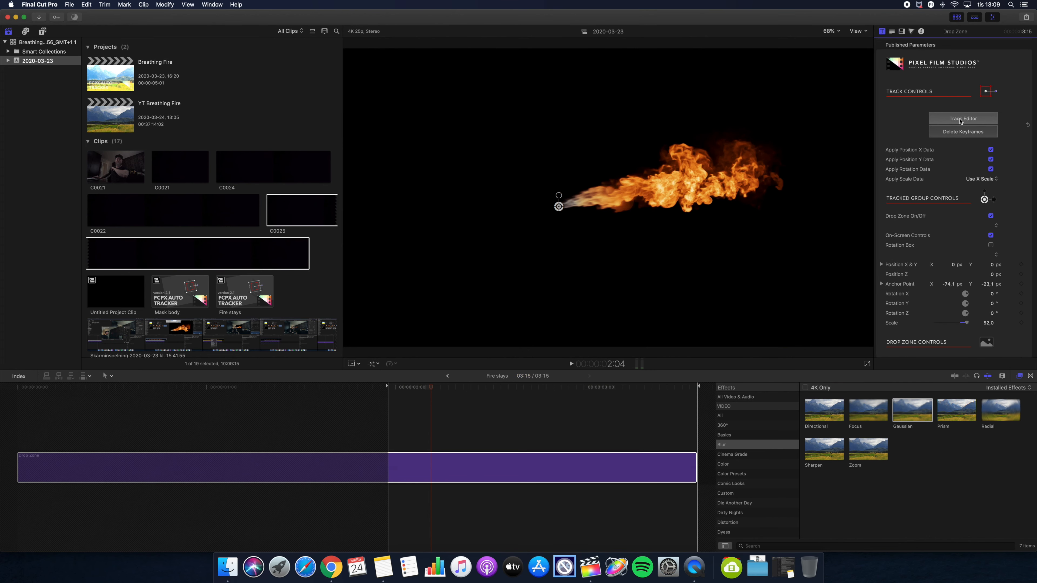
# - Remove a selected range of tracking keyframes from the track position rows and export the tracking data
pyautogui.scroll(-2, 548, 412)
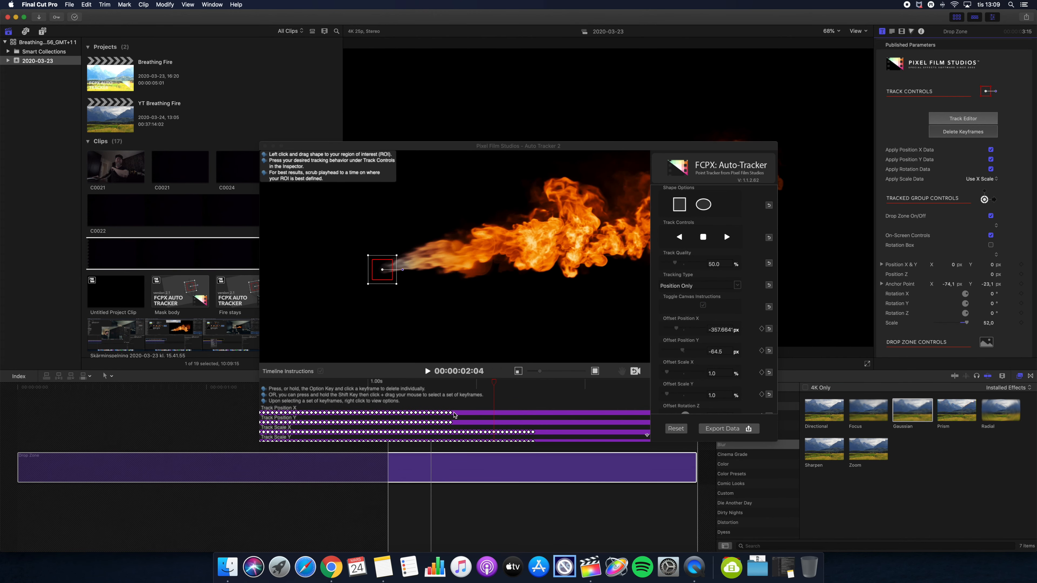
pyautogui.scroll(-1, 462, 415)
pyautogui.click(452, 416)
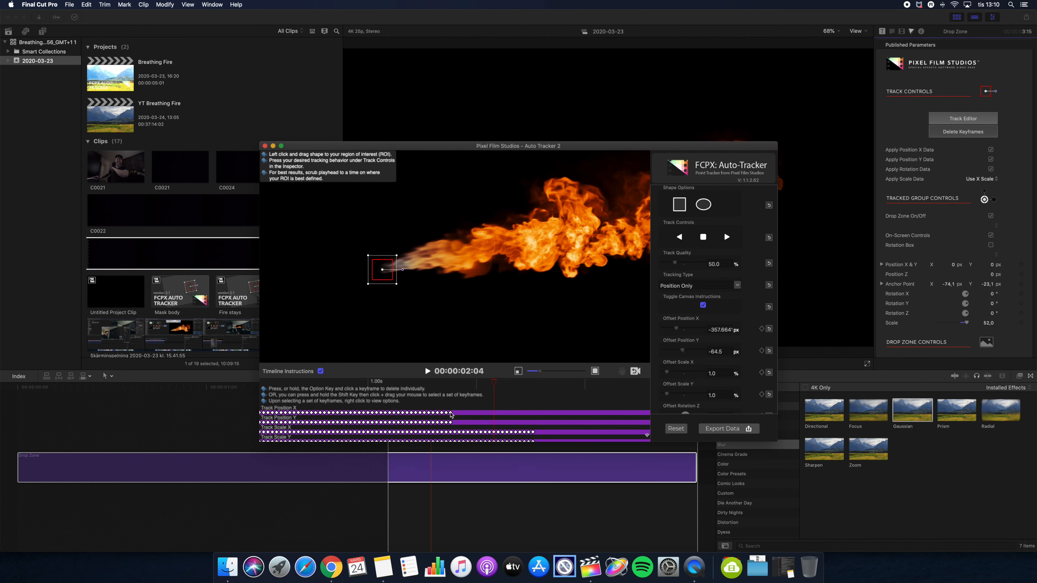
pyautogui.click(451, 415)
pyautogui.scroll(-1, 470, 419)
pyautogui.moveTo(461, 422); pyautogui.dragTo(537, 429)
pyautogui.rightClick(453, 419)
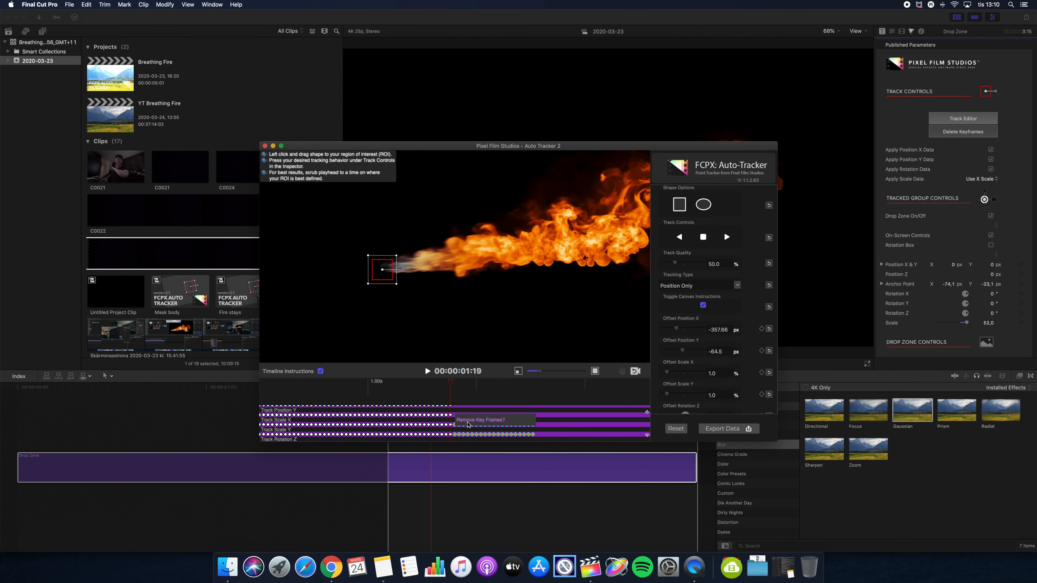
pyautogui.click(464, 426)
pyautogui.rightClick(449, 406)
pyautogui.click(464, 412)
pyautogui.click(728, 428)
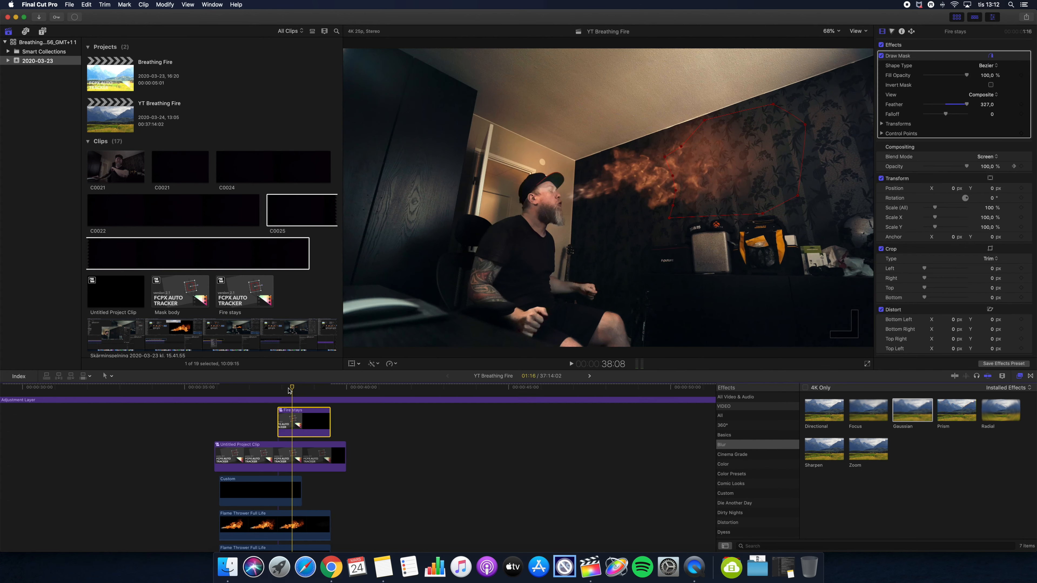
pyautogui.moveTo(282, 389); pyautogui.dragTo(285, 389)
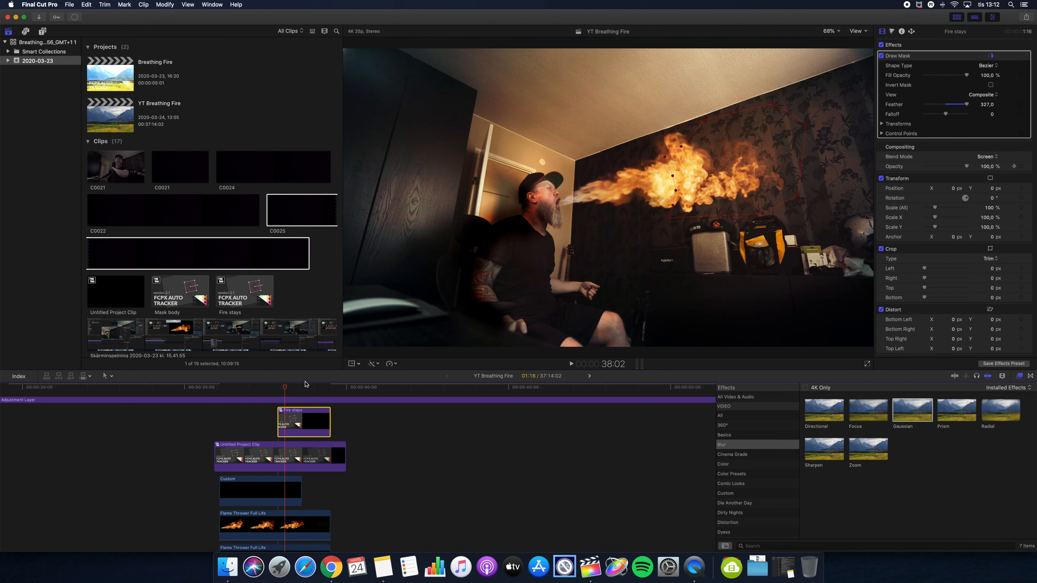